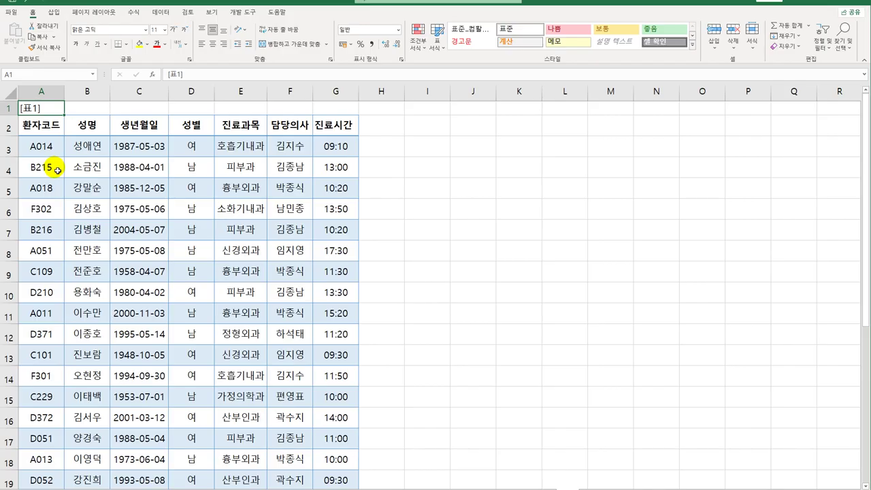
Preview both printed pages of the patient table and return to the worksheet
{"action": "left_click", "coordinate": [9, 12]}
{"action": "left_click", "coordinate": [34, 170]}
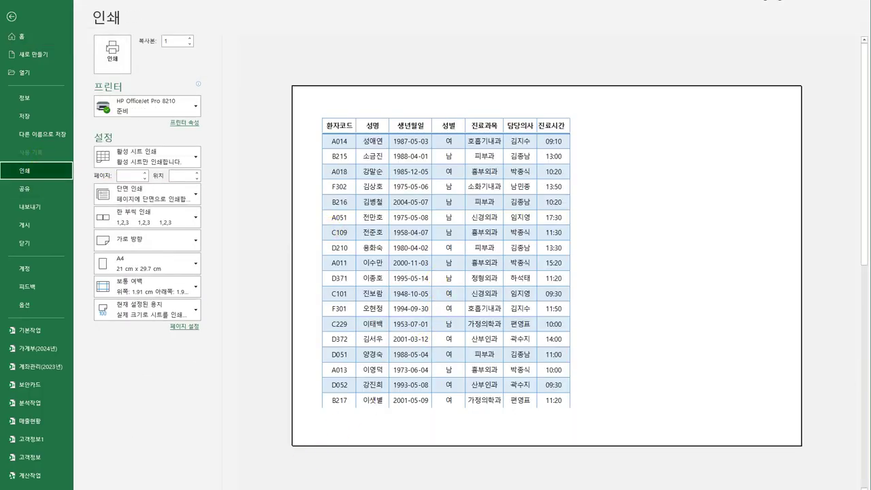
{"action": "scroll", "coordinate": [546, 266], "scroll_direction": "down", "scroll_amount": 1}
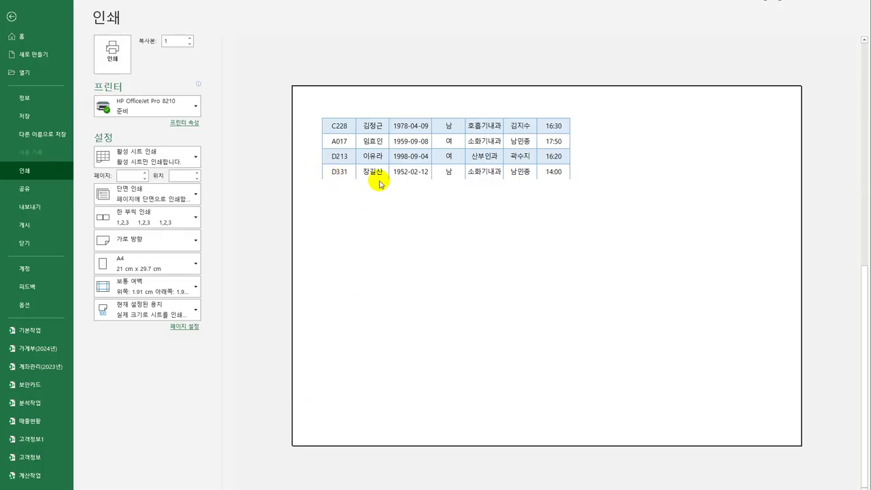
{"action": "left_click", "coordinate": [13, 17]}
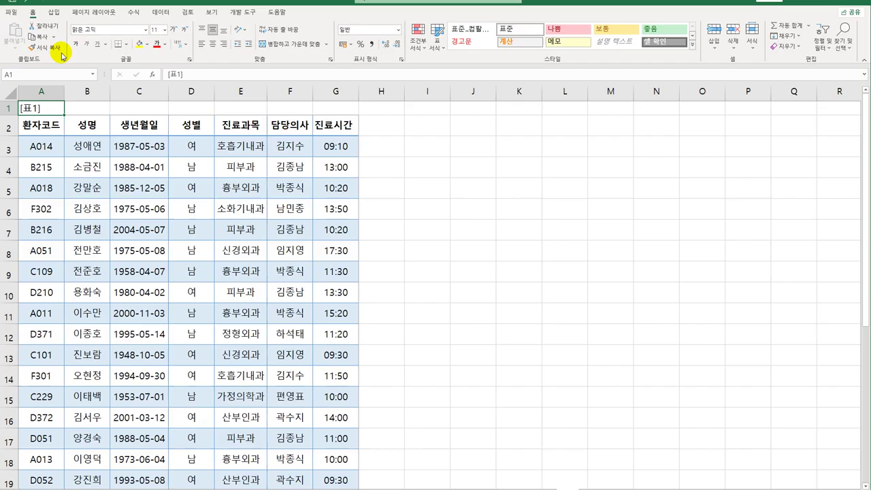
Check the print area range in the page setup, close it unchanged, and locate the range's last row in the table
{"action": "left_click", "coordinate": [109, 12]}
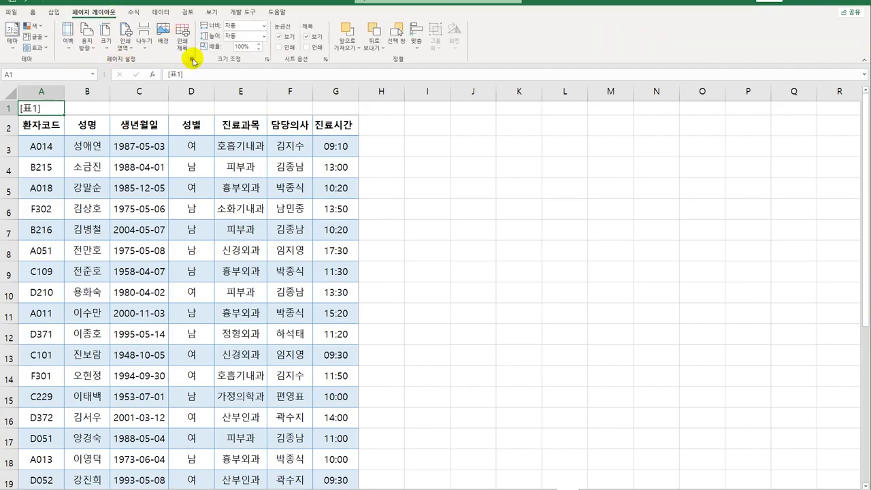
{"action": "left_click", "coordinate": [192, 60]}
{"action": "left_click", "coordinate": [597, 124]}
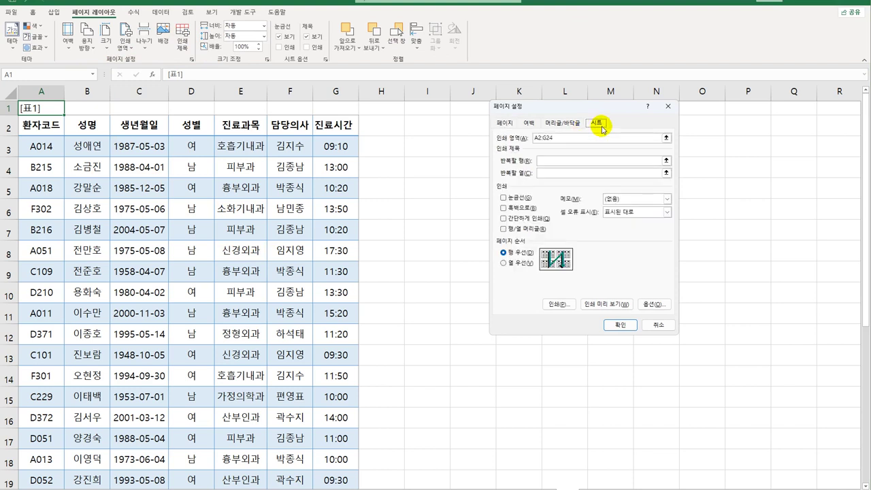
{"action": "left_click", "coordinate": [536, 141]}
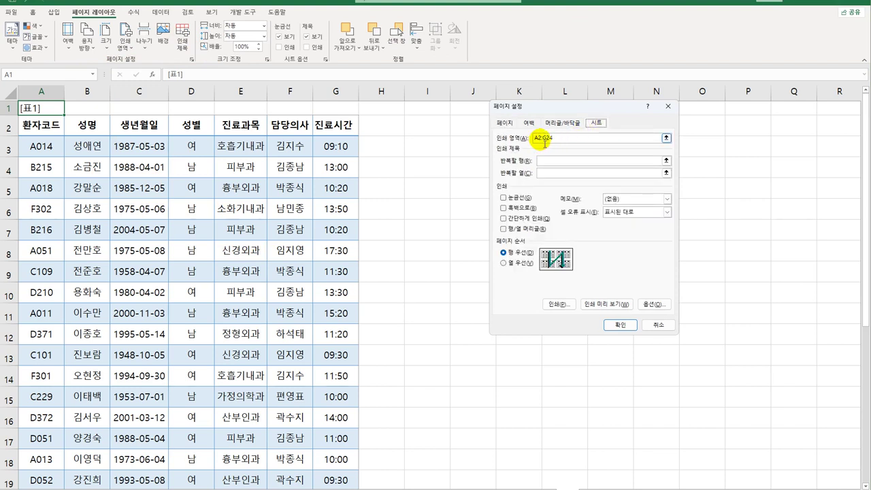
{"action": "left_click_drag", "start_coordinate": [541, 140], "coordinate": [556, 146]}
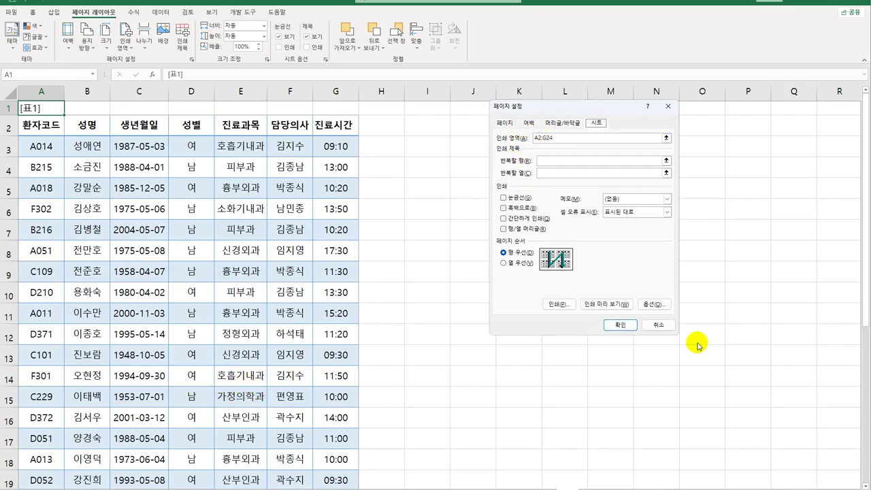
{"action": "left_click", "coordinate": [658, 324]}
{"action": "scroll", "coordinate": [347, 352], "scroll_direction": "down", "scroll_amount": 8}
{"action": "scroll", "coordinate": [347, 354], "scroll_direction": "up", "scroll_amount": 2}
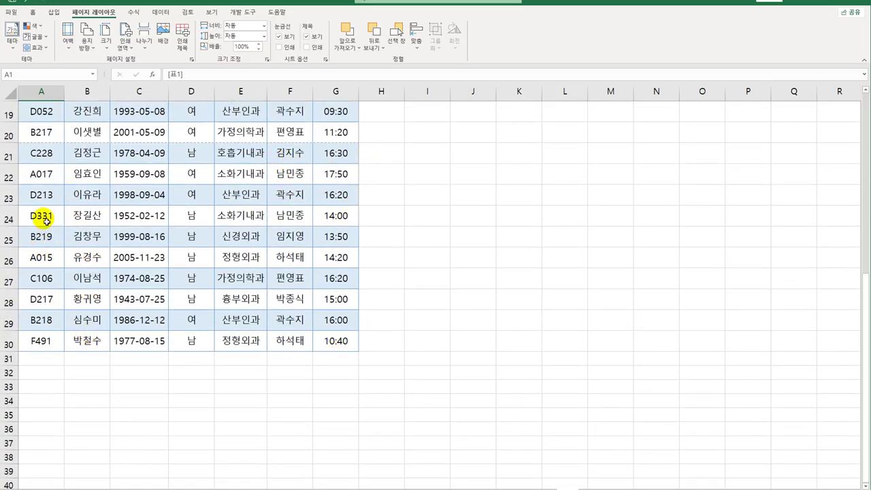
{"action": "left_click_drag", "start_coordinate": [43, 216], "coordinate": [365, 233]}
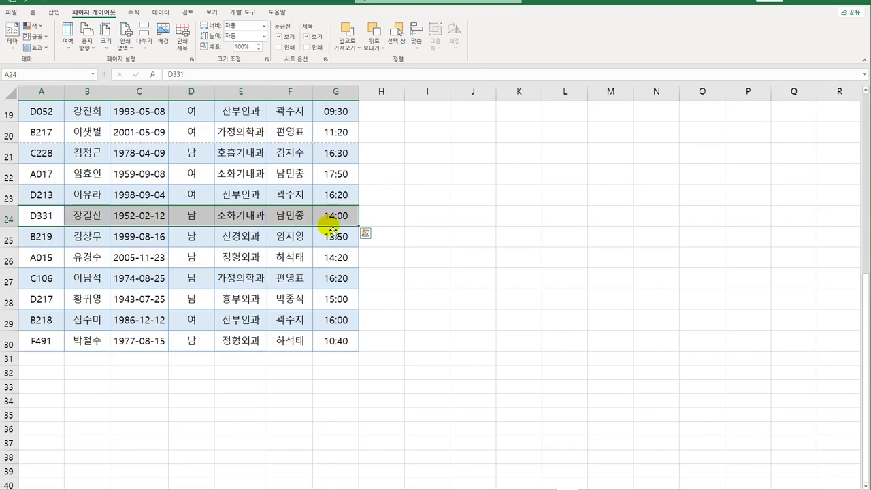
{"action": "left_click", "coordinate": [333, 216]}
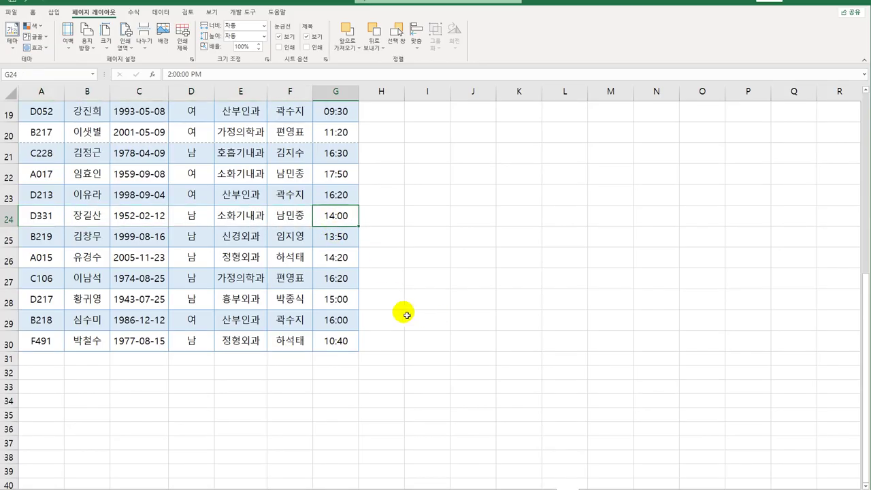
Add the range A25:G30 to the existing print area
{"action": "left_click", "coordinate": [53, 237]}
{"action": "left_click_drag", "start_coordinate": [53, 237], "coordinate": [325, 344]}
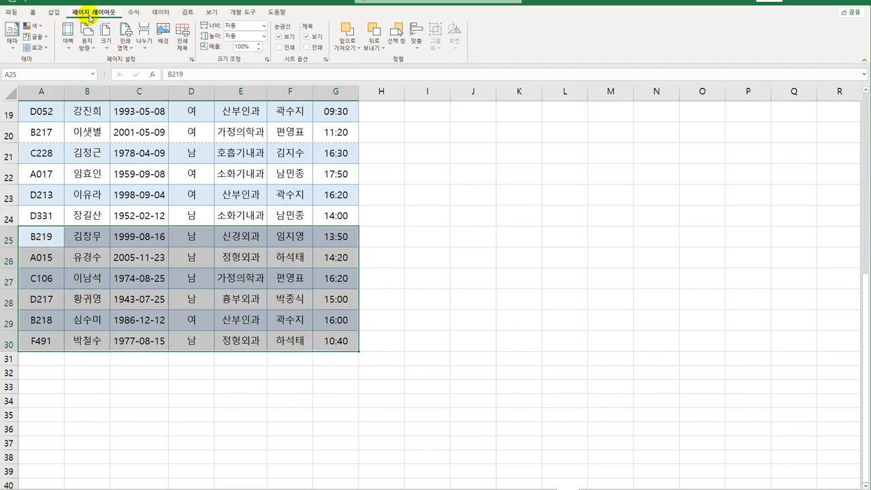
{"action": "left_click", "coordinate": [124, 48]}
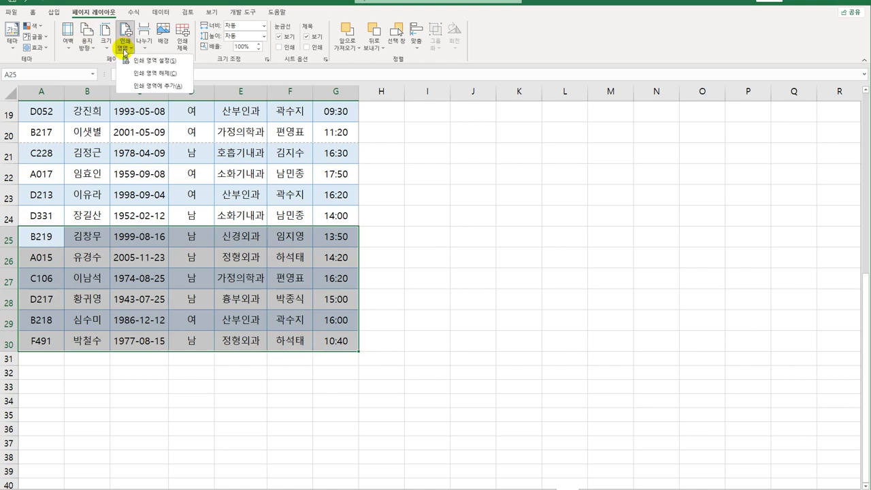
{"action": "left_click", "coordinate": [135, 86]}
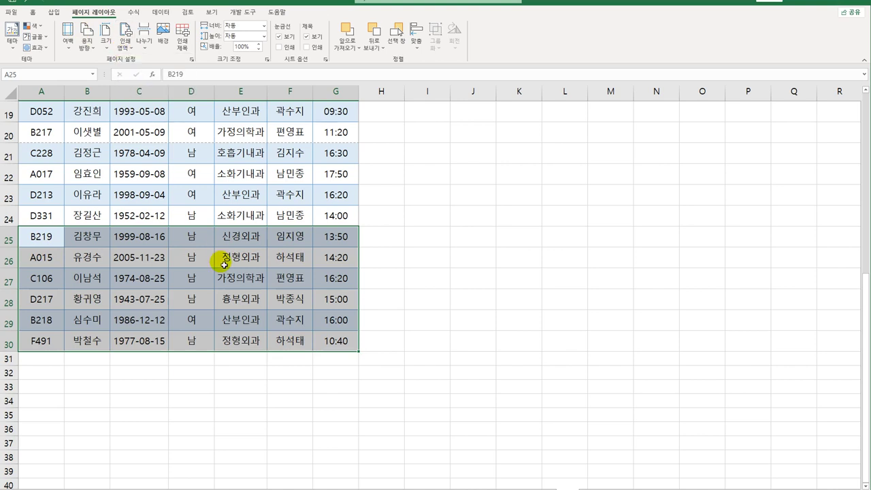
Check the extended print area in the page setup and set row 2 ($2:$2) as the title row repeated on every printed page
{"action": "left_click", "coordinate": [191, 62]}
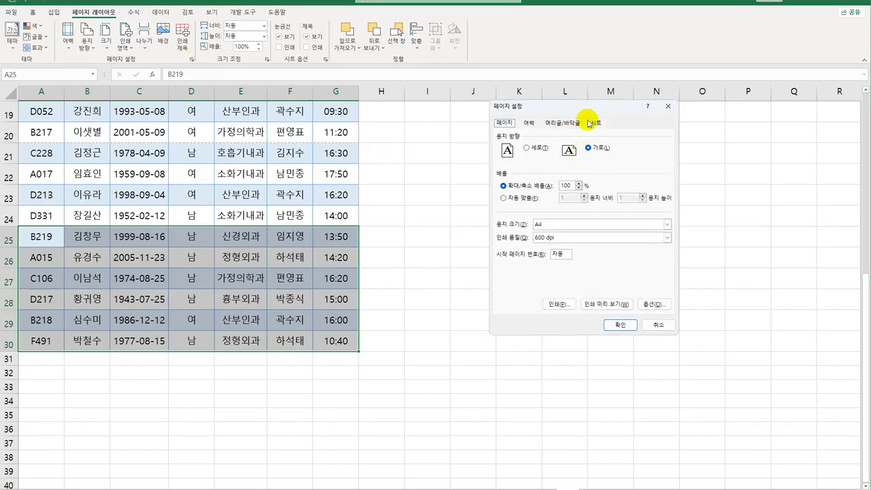
{"action": "left_click", "coordinate": [595, 125]}
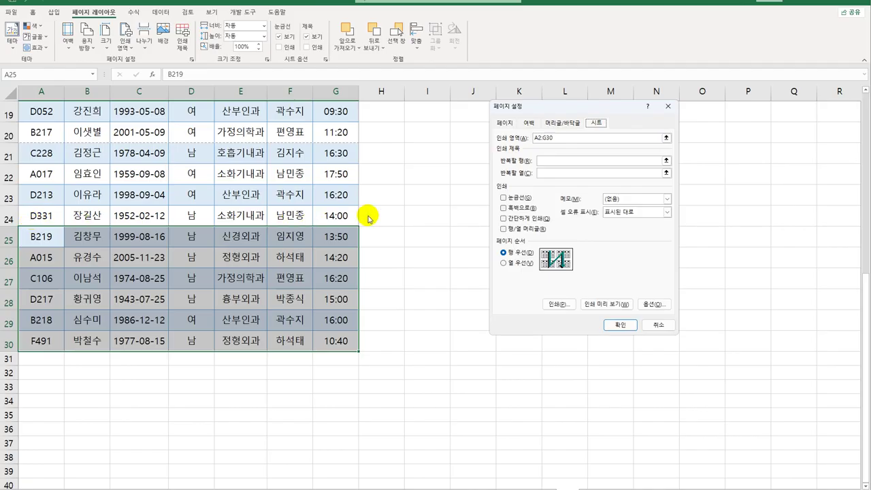
{"action": "left_click", "coordinate": [548, 145]}
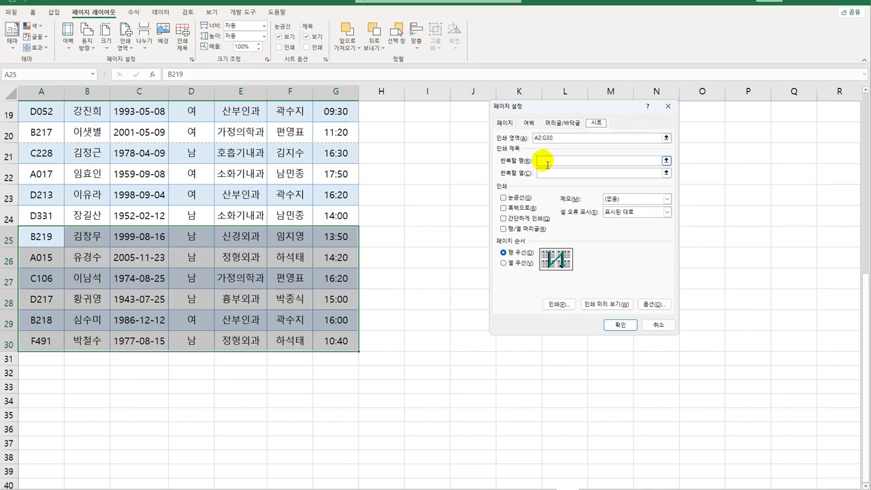
{"action": "left_click", "coordinate": [545, 161]}
{"action": "scroll", "coordinate": [261, 288], "scroll_direction": "up", "scroll_amount": 2}
{"action": "scroll", "coordinate": [261, 288], "scroll_direction": "up", "scroll_amount": 4}
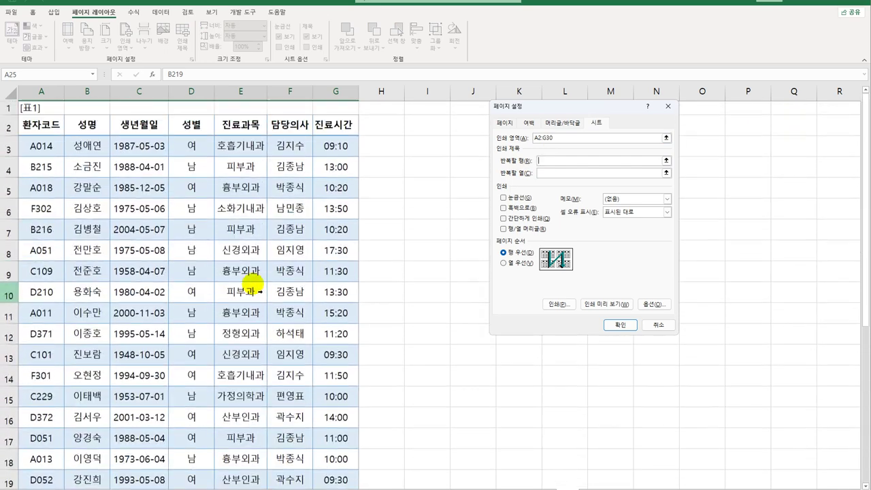
{"action": "left_click", "coordinate": [8, 126]}
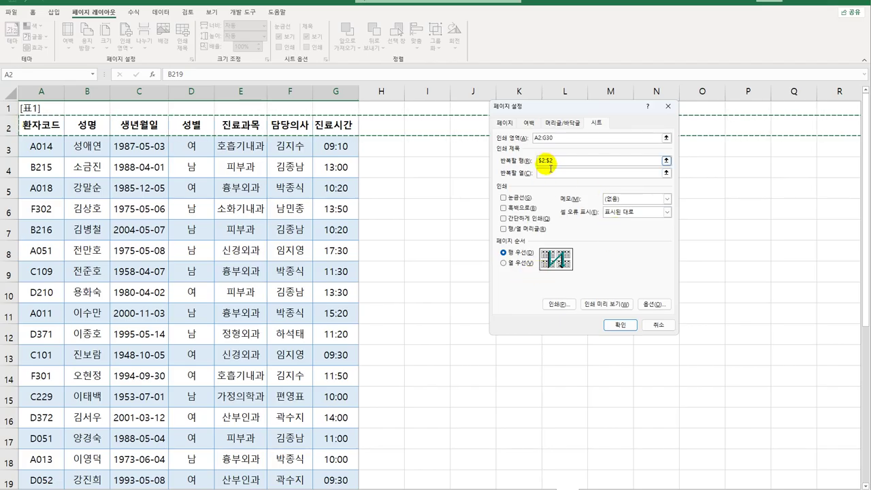
Add a custom header whose right section holds &[페이지 번호]/&[전체 페이지 수]
{"action": "left_click", "coordinate": [554, 124]}
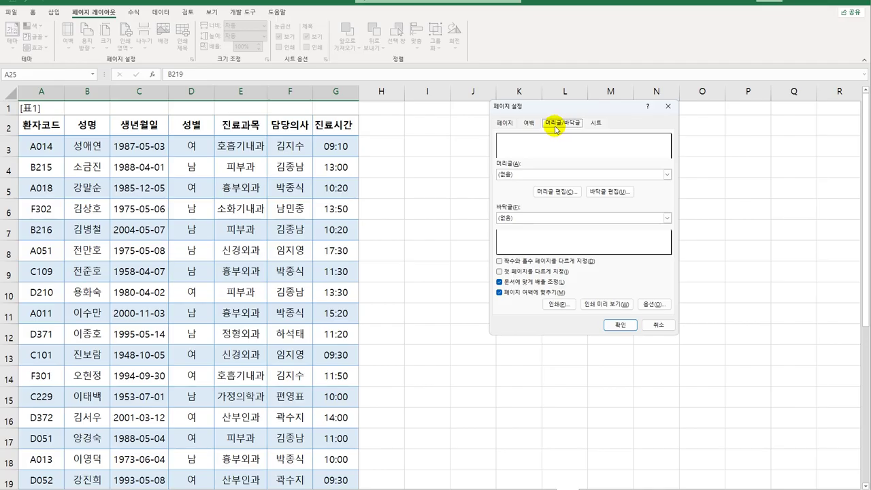
{"action": "left_click", "coordinate": [564, 193]}
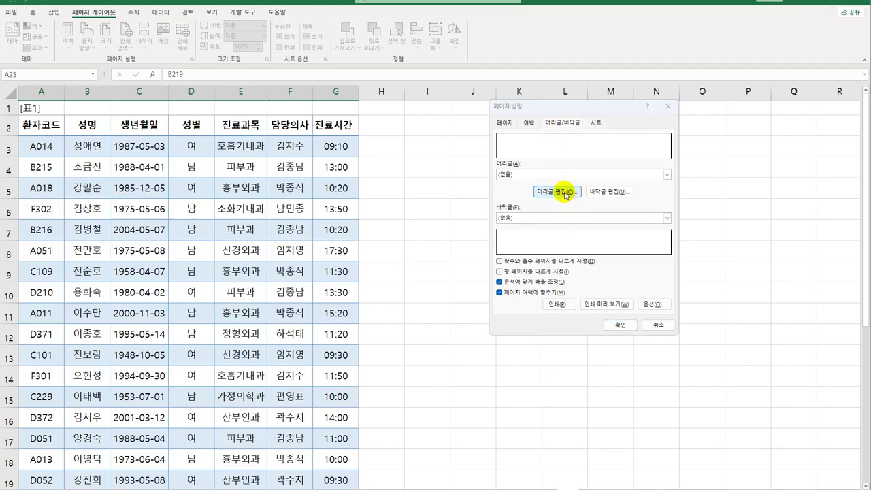
{"action": "left_click", "coordinate": [670, 262]}
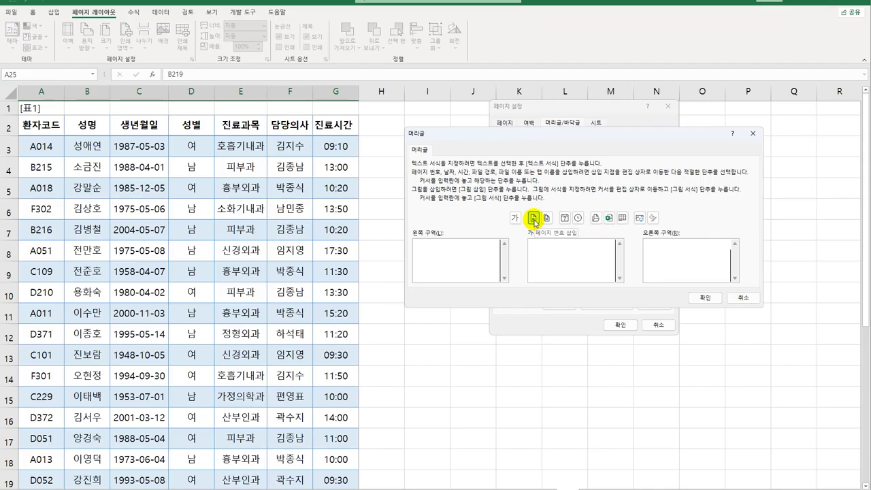
{"action": "left_click", "coordinate": [534, 219]}
{"action": "type", "text": "/"}
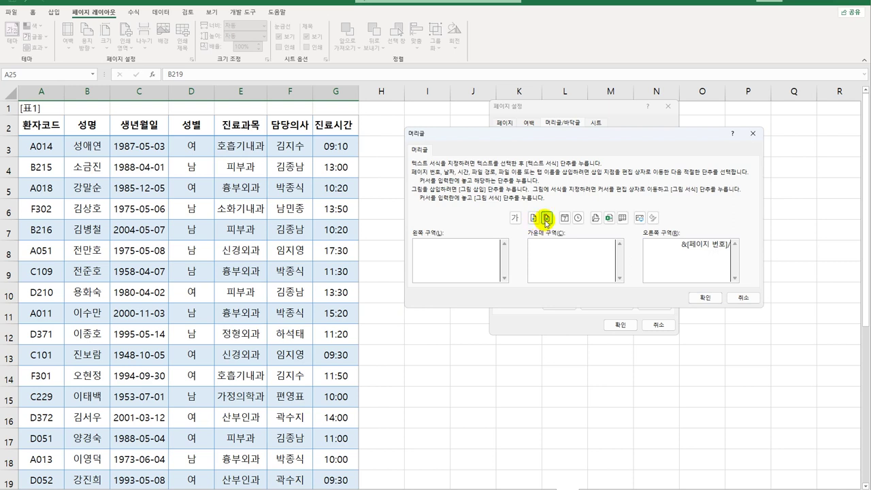
{"action": "left_click", "coordinate": [547, 219]}
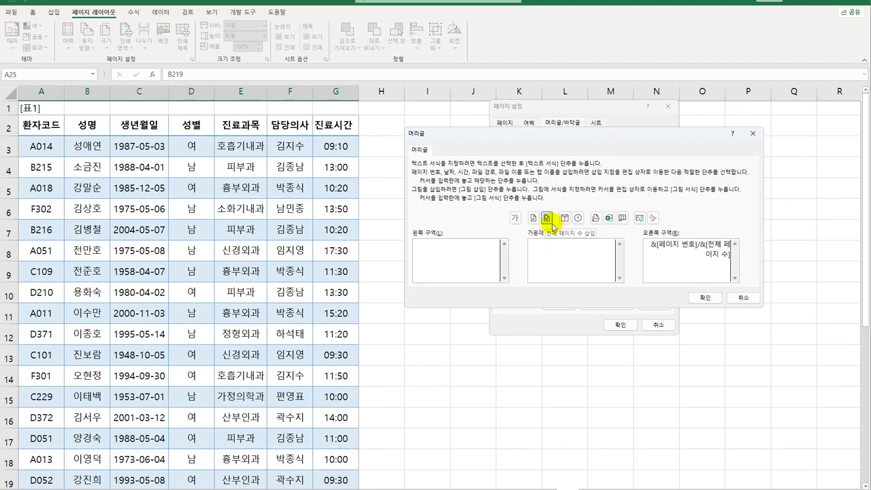
{"action": "left_click", "coordinate": [713, 299]}
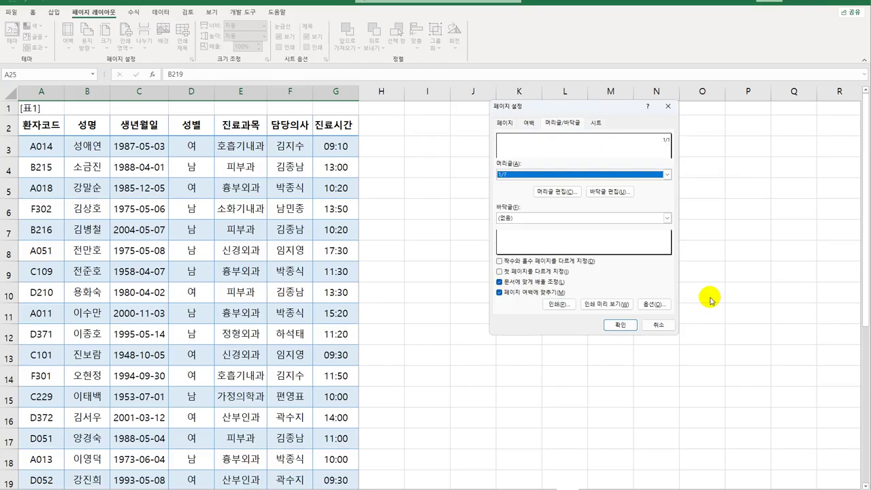
Set the print scaling to 90% and apply the page setup
{"action": "left_click", "coordinate": [504, 123]}
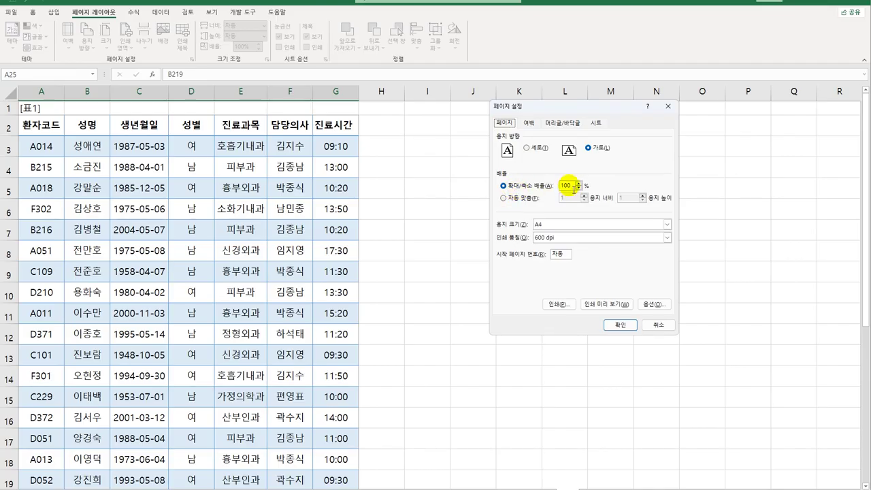
{"action": "left_click", "coordinate": [552, 184]}
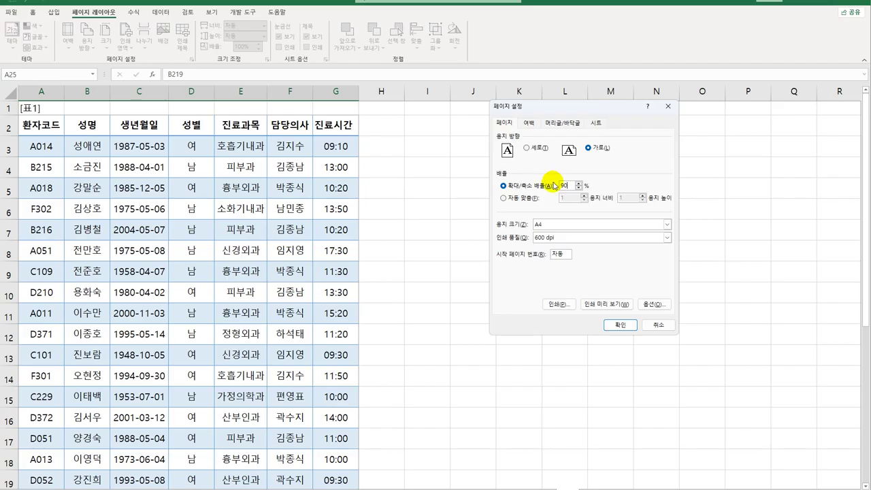
{"action": "left_click", "coordinate": [620, 325]}
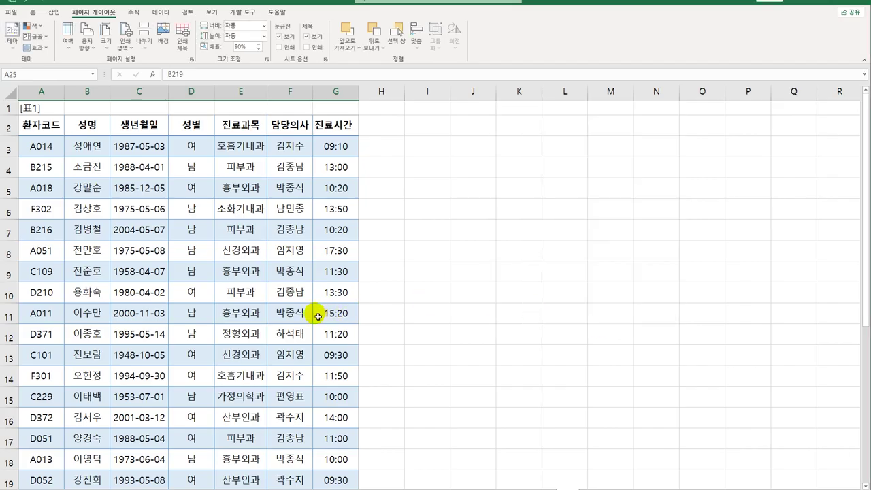
{"action": "left_click", "coordinate": [51, 125]}
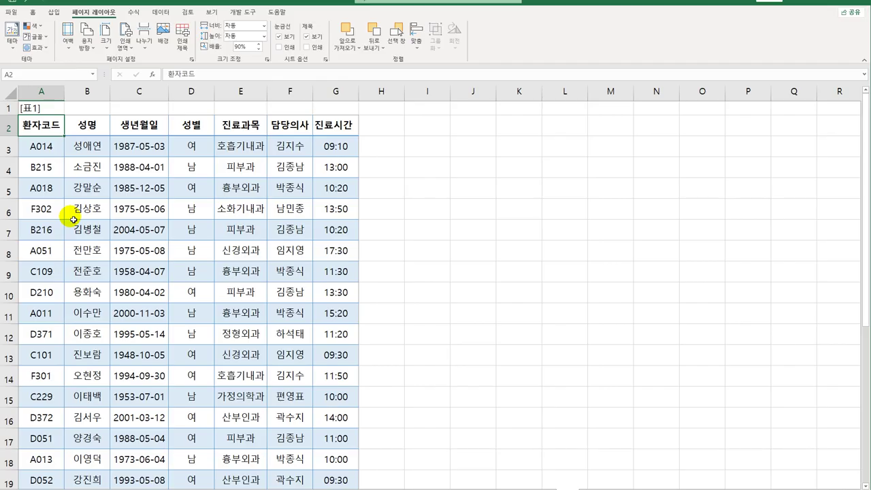
{"action": "left_click_drag", "start_coordinate": [48, 133], "coordinate": [336, 420]}
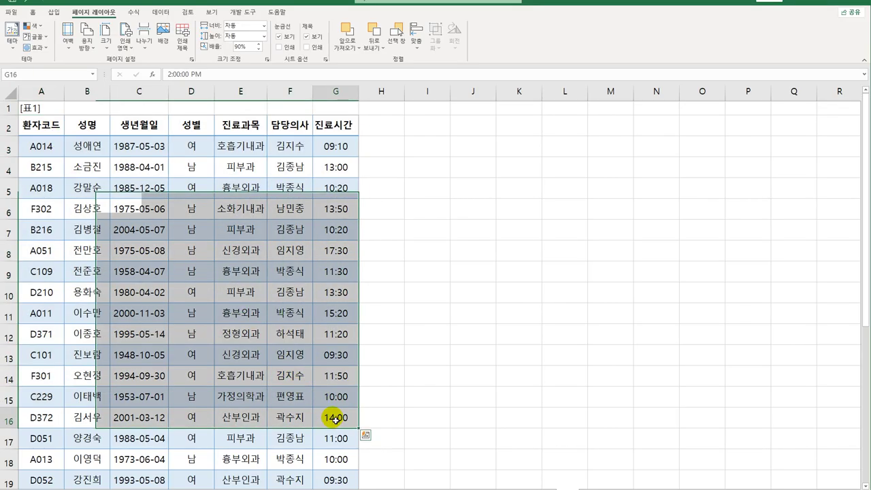
{"action": "left_click", "coordinate": [335, 419]}
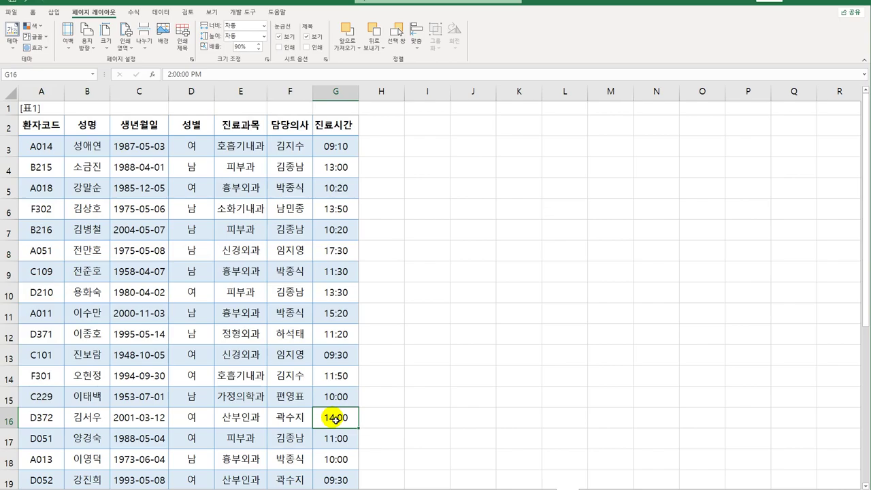
{"action": "left_click", "coordinate": [53, 440]}
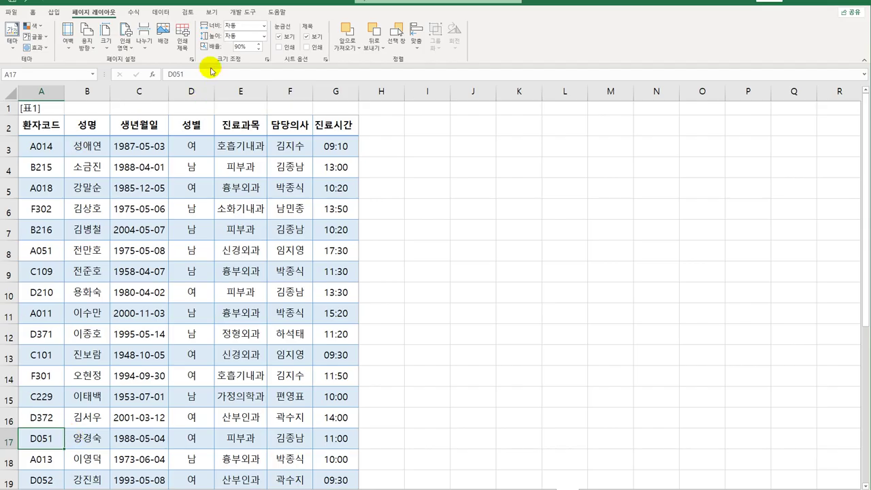
Review the print area in the page setup against the whole patient table, and close the settings without changing them
{"action": "left_click", "coordinate": [596, 123]}
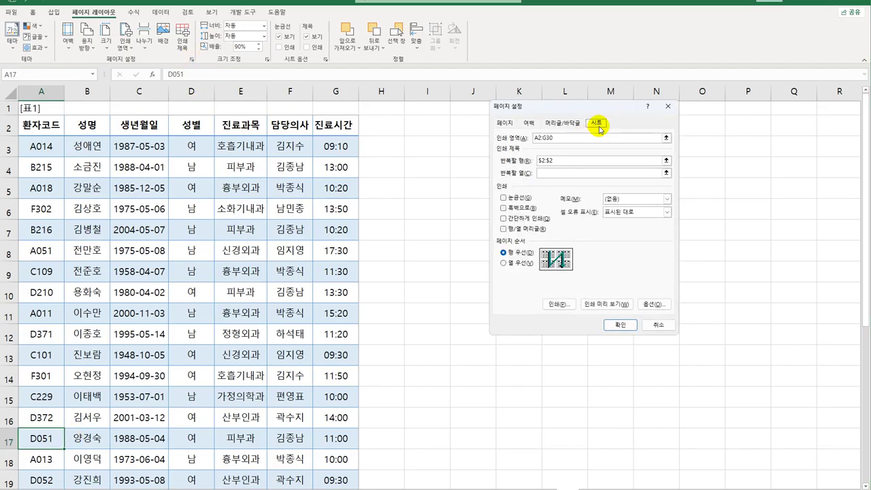
{"action": "left_click", "coordinate": [542, 138]}
{"action": "scroll", "coordinate": [330, 179], "scroll_direction": "up", "scroll_amount": 1}
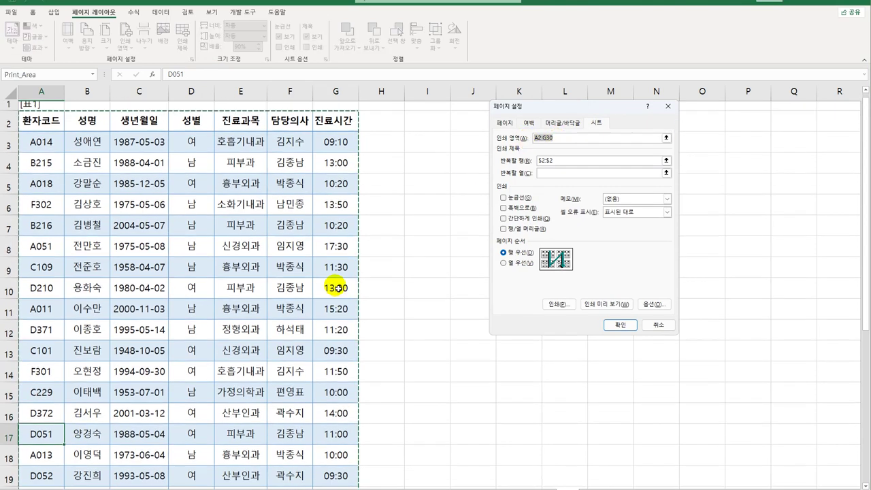
{"action": "scroll", "coordinate": [329, 390], "scroll_direction": "down", "scroll_amount": 2}
{"action": "scroll", "coordinate": [329, 390], "scroll_direction": "down", "scroll_amount": 1}
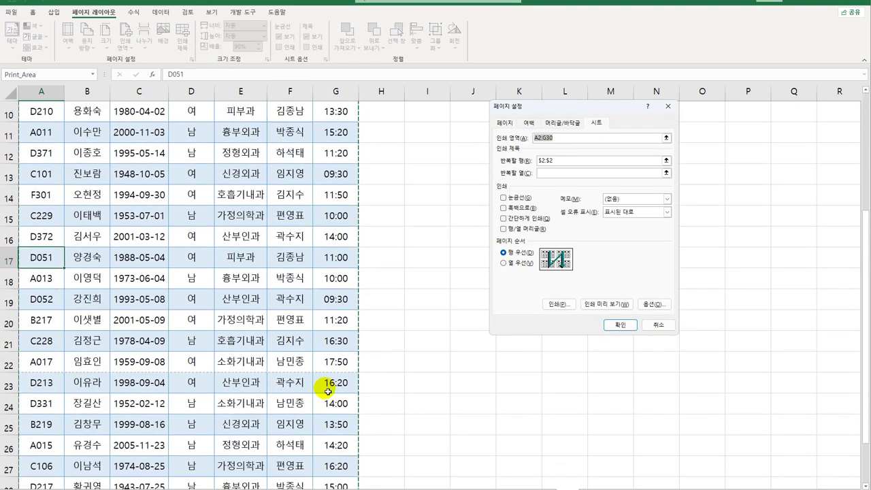
{"action": "scroll", "coordinate": [328, 391], "scroll_direction": "down", "scroll_amount": 3}
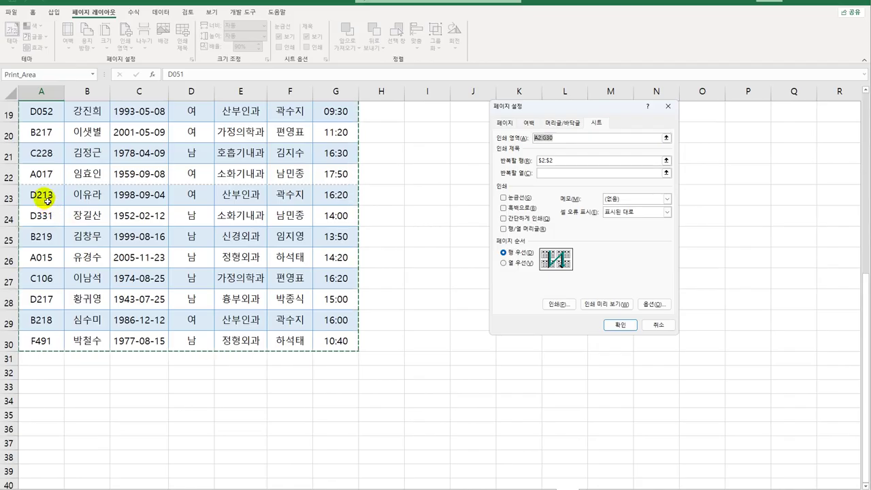
{"action": "left_click", "coordinate": [670, 326]}
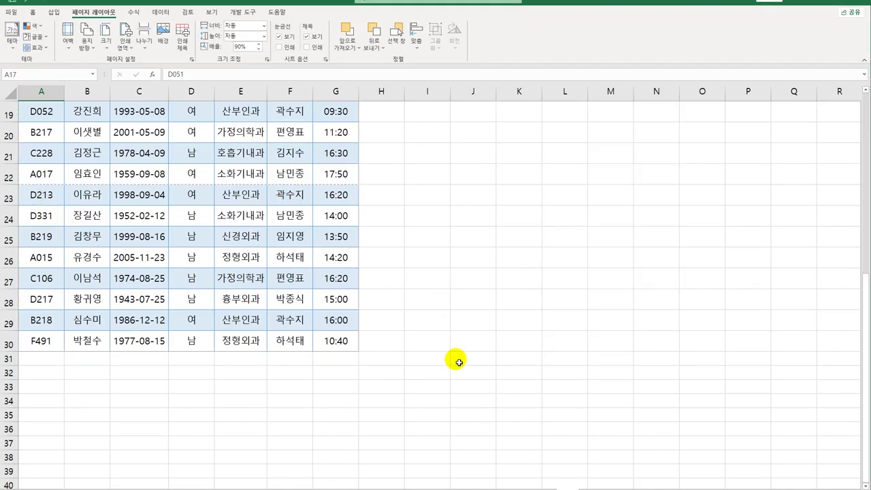
Insert a page break above row 17 so the second printed page starts at patient code D051
{"action": "scroll", "coordinate": [454, 362], "scroll_direction": "up", "scroll_amount": 3}
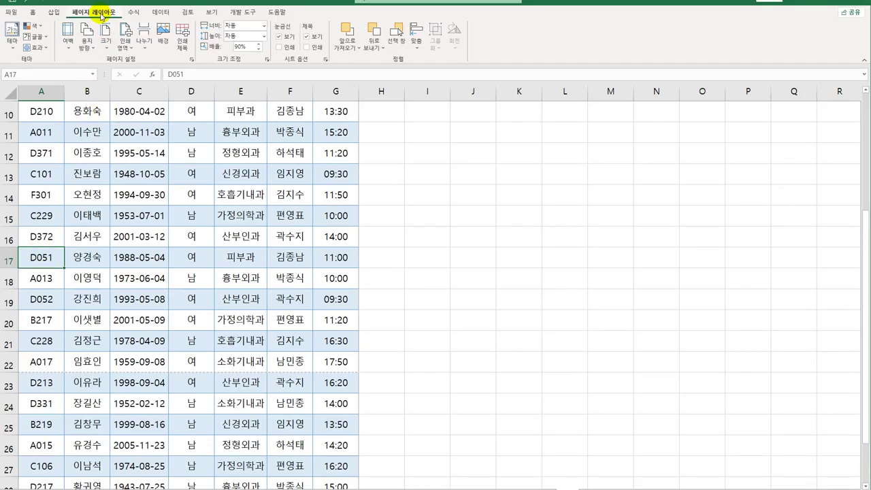
{"action": "left_click", "coordinate": [145, 45]}
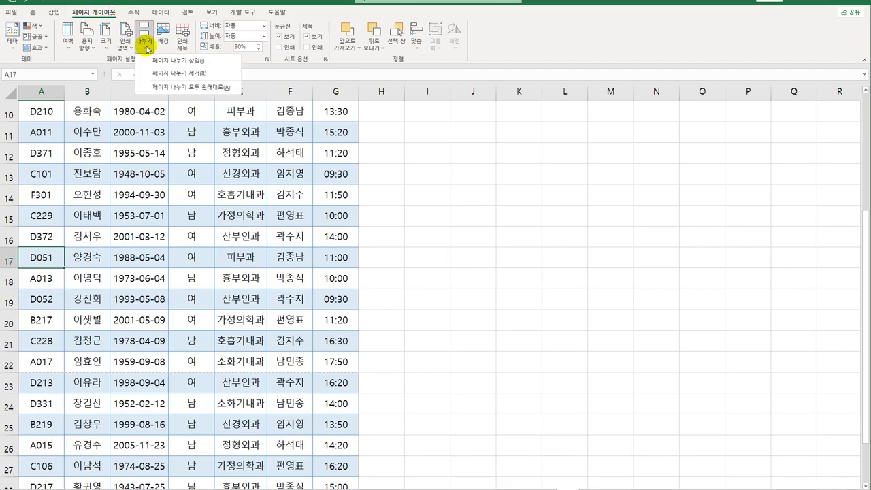
{"action": "left_click", "coordinate": [153, 61]}
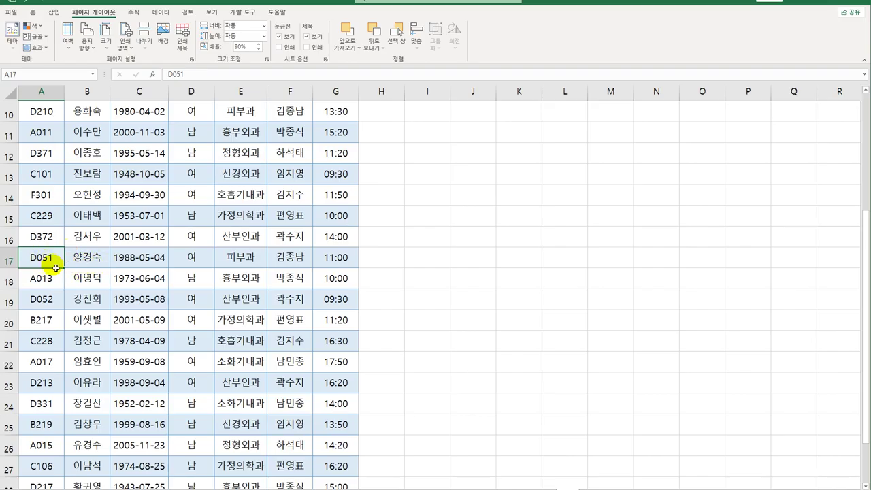
{"action": "left_click", "coordinate": [93, 262]}
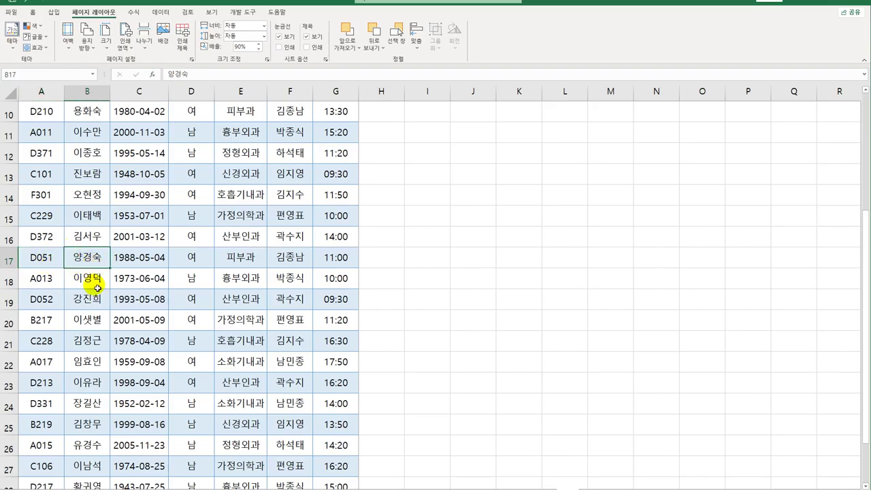
Open the print preview and check the header, title row and page break on both pages
{"action": "left_click", "coordinate": [10, 12]}
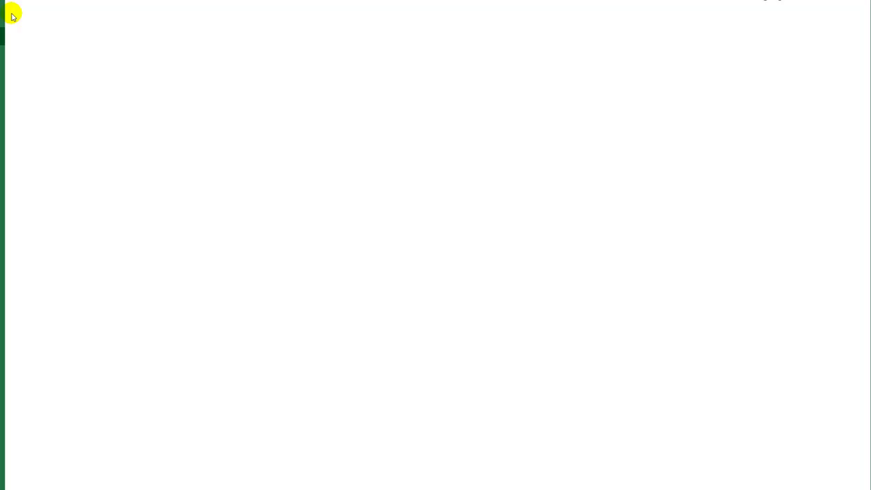
{"action": "left_click", "coordinate": [34, 168]}
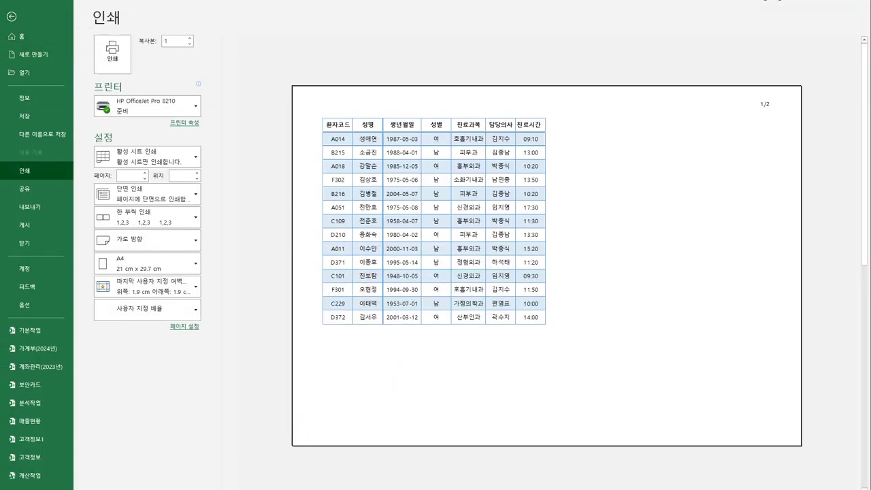
{"action": "scroll", "coordinate": [272, 479], "scroll_direction": "down", "scroll_amount": 1}
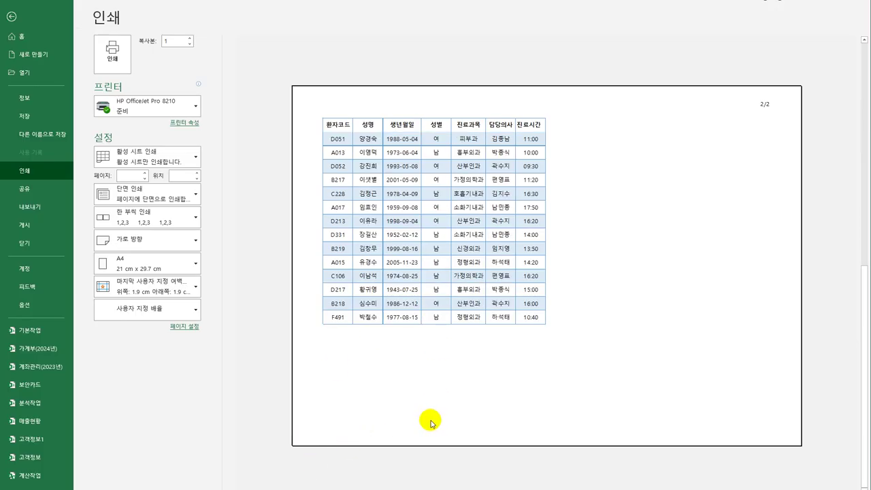